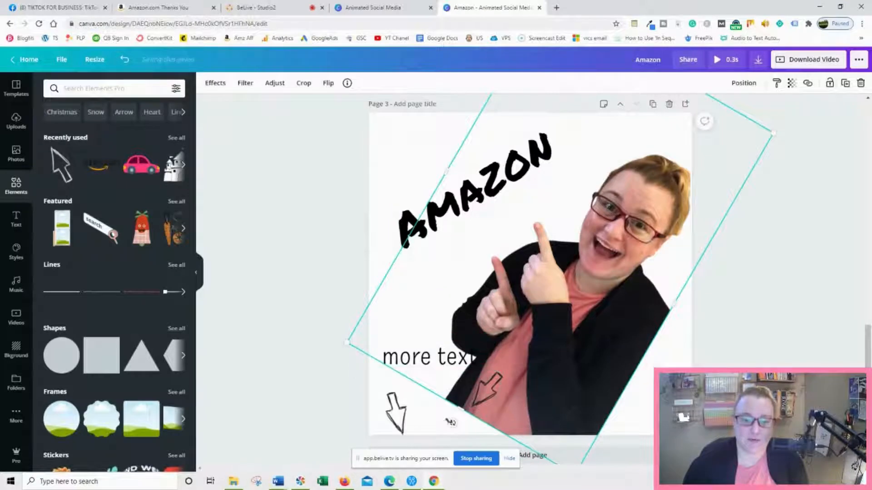
On page 3, tilt the photo counterclockwise against the right edge and shift "more text" and both arrows to new positions.
left_click_drag(450, 423, 633, 385)
left_click_drag(431, 358, 450, 341)
left_click_drag(395, 403, 391, 387)
left_click(487, 390)
left_click_drag(487, 390, 464, 411)
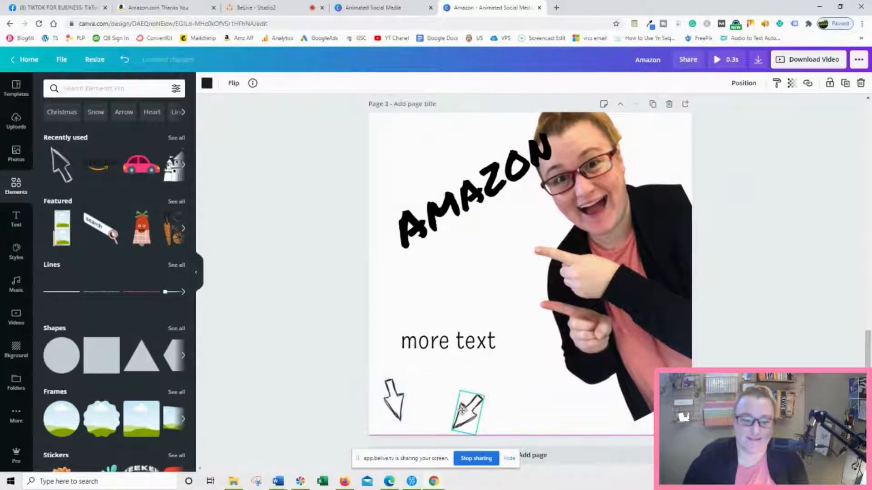
Duplicate page 3, then rotate the copy's AMAZON heading to slope slightly downward and turn its photo nearly upright.
scroll(600, 387, "down", 5)
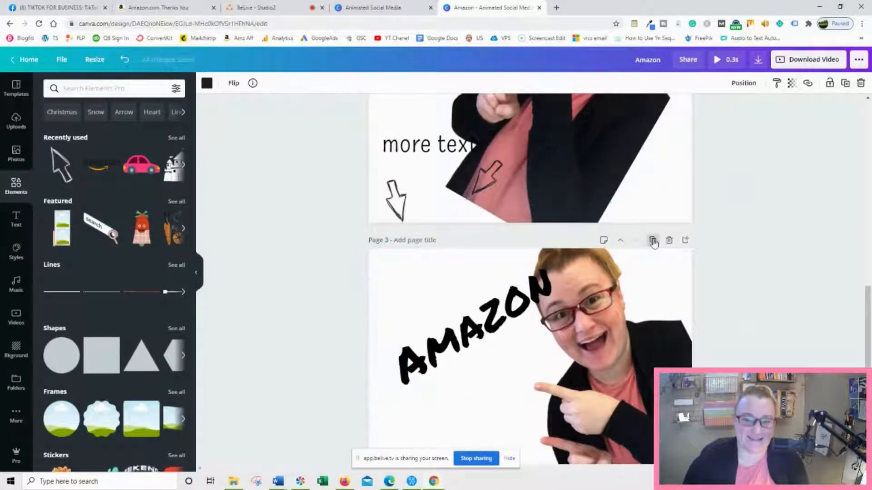
scroll(621, 252, "down", 2)
left_click(501, 249)
left_click_drag(493, 284, 463, 310)
left_click(485, 319)
scroll(485, 319, "down", 2)
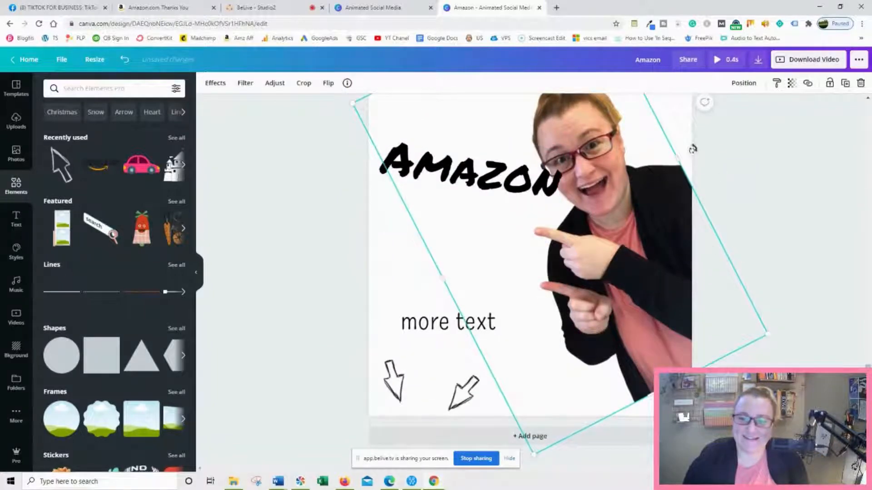
mouse_move(672, 247)
left_mouse_down()
mouse_move(675, 223)
mouse_move(671, 241)
left_mouse_up()
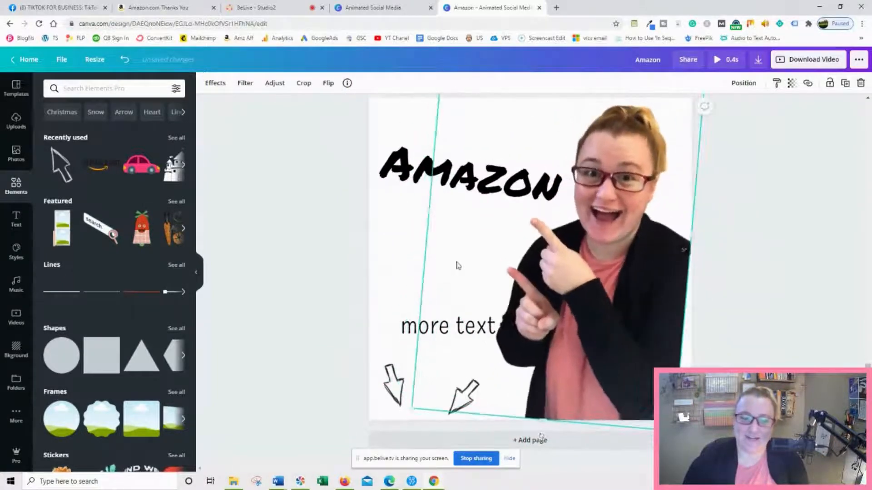
On page 4, move "more text" and the left arrow lower, and shift the right arrow up and to the right.
left_click_drag(436, 329, 432, 353)
left_click_drag(398, 387, 402, 405)
left_click_drag(463, 396, 479, 377)
left_click(739, 321)
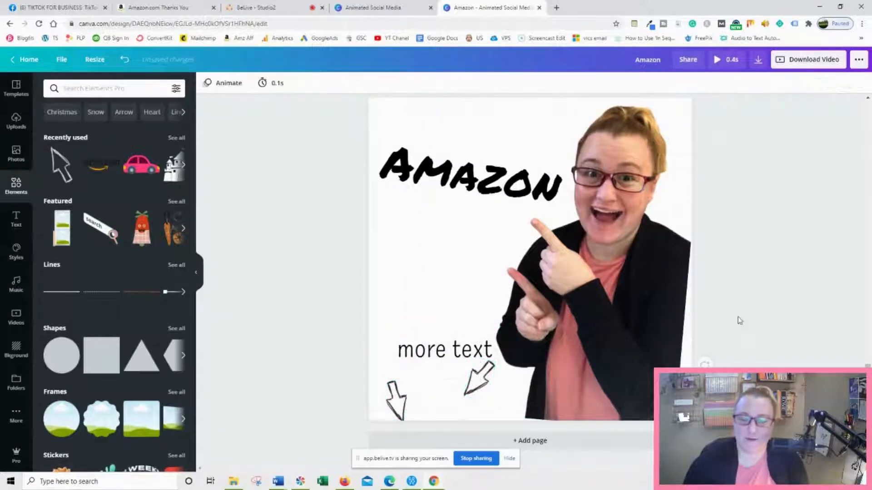
Preview the four-page animation and return to the editor.
scroll(619, 353, "up", 7)
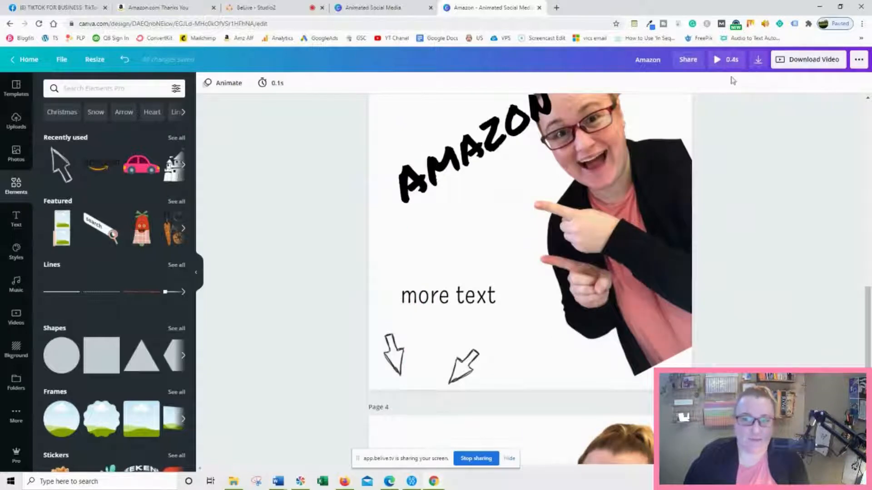
scroll(727, 77, "up", 3)
scroll(698, 142, "up", 5)
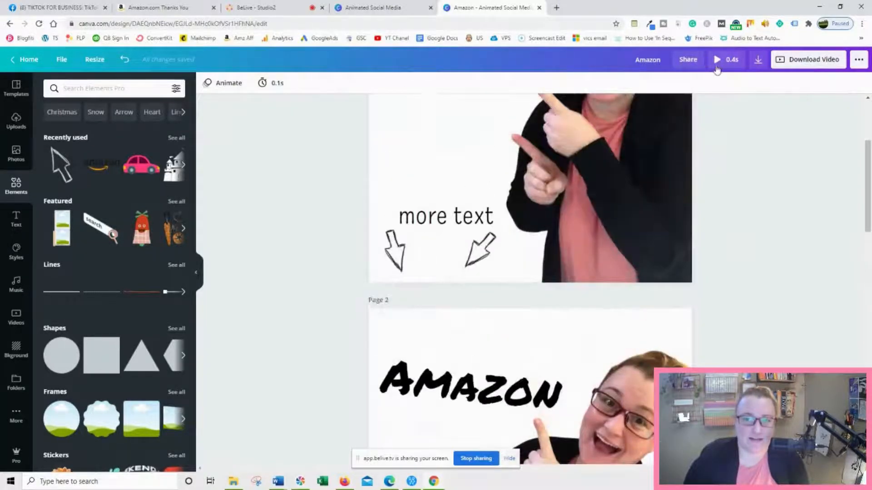
scroll(728, 163, "up", 4)
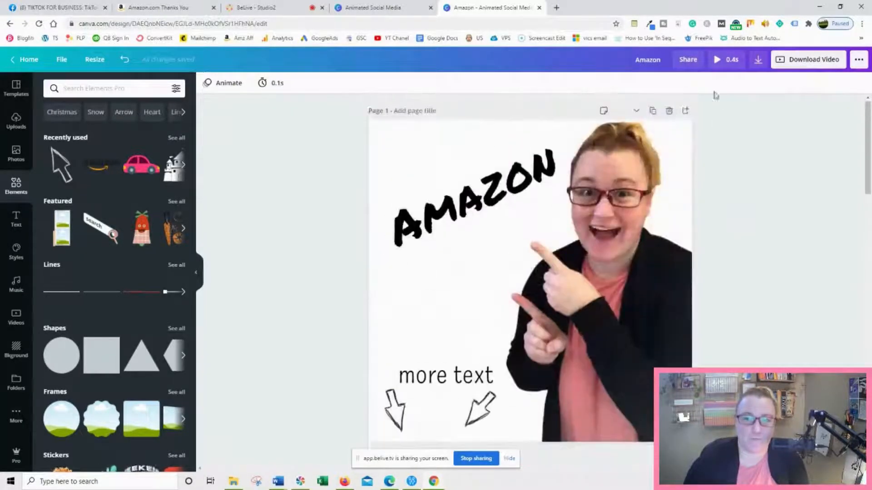
left_click(721, 63)
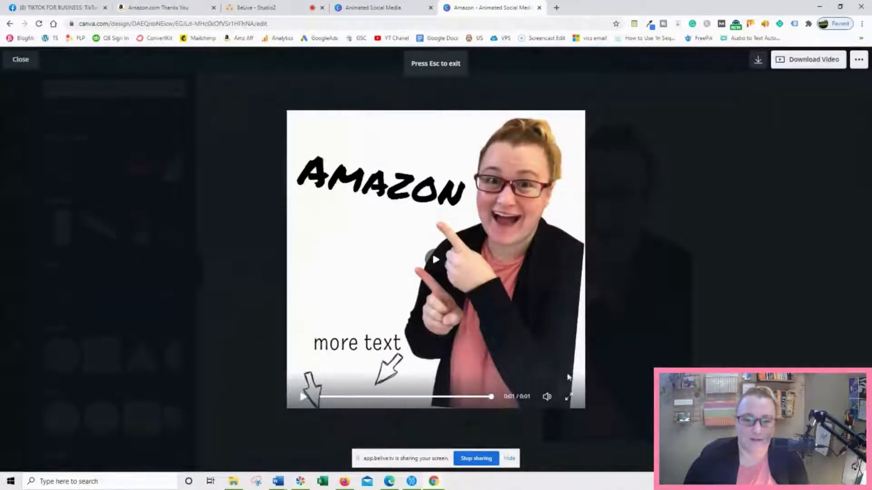
left_click(19, 60)
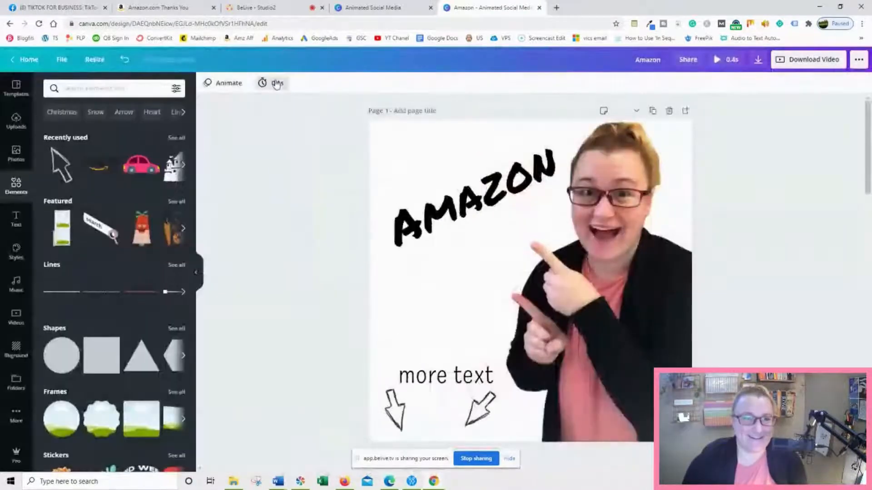
Set the timing of page 1 to 1.0 s.
left_click(275, 83)
left_click_drag(296, 111, 304, 116)
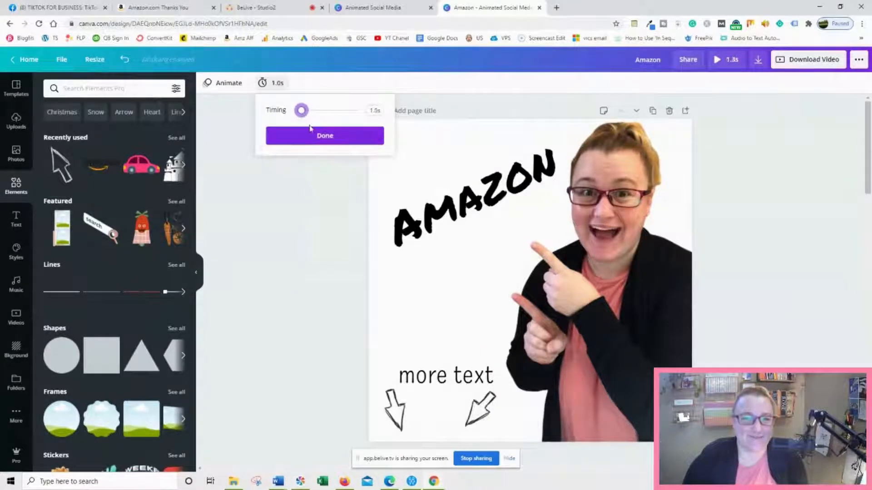
left_click(300, 241)
Set the timing of page 2 to 1.0 s.
scroll(300, 241, "down", 5)
left_click(454, 270)
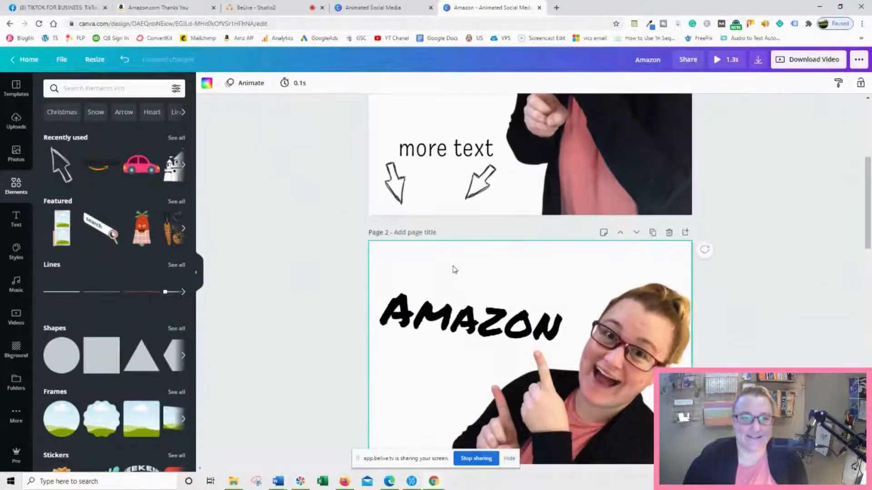
left_click(296, 83)
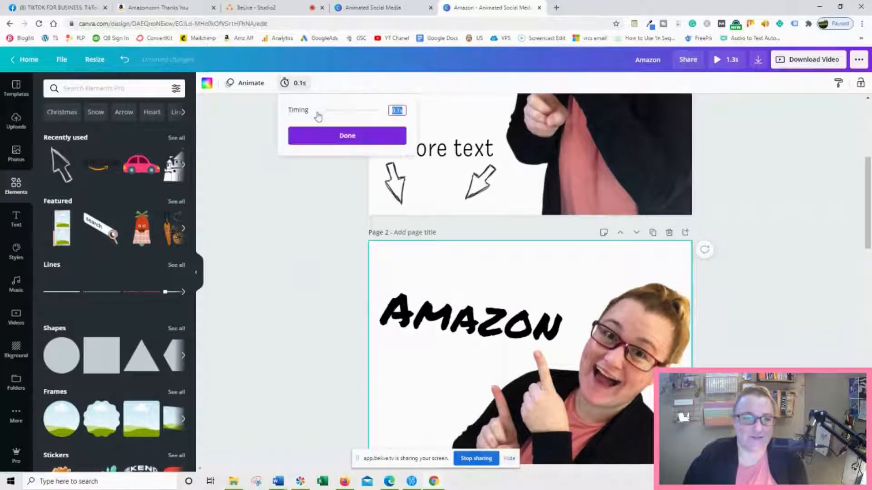
left_click_drag(322, 114, 324, 113)
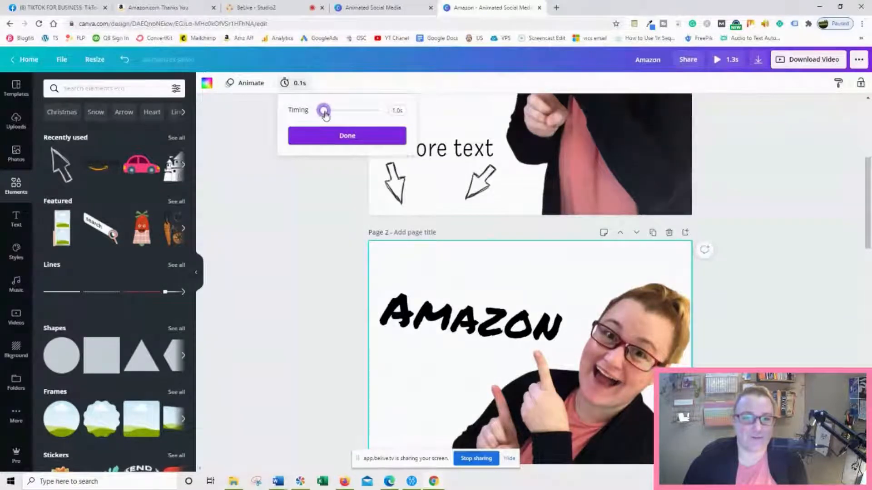
left_click(289, 319)
Set the timing of page 3 to 1.0 s.
scroll(298, 316, "down", 1)
left_click(405, 254)
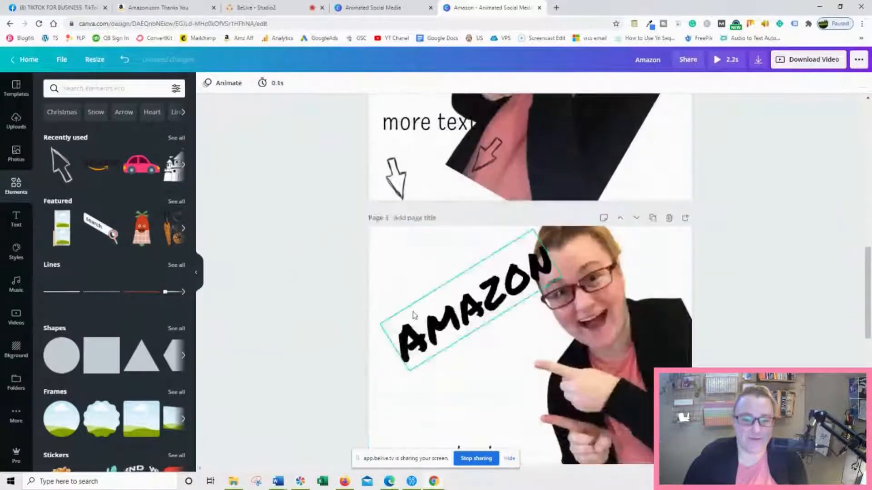
left_click(375, 317)
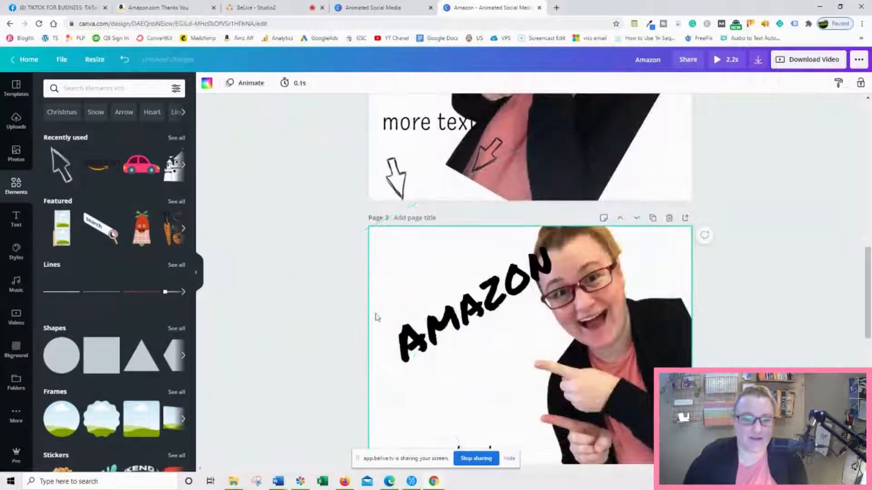
left_click(294, 83)
left_click(324, 111)
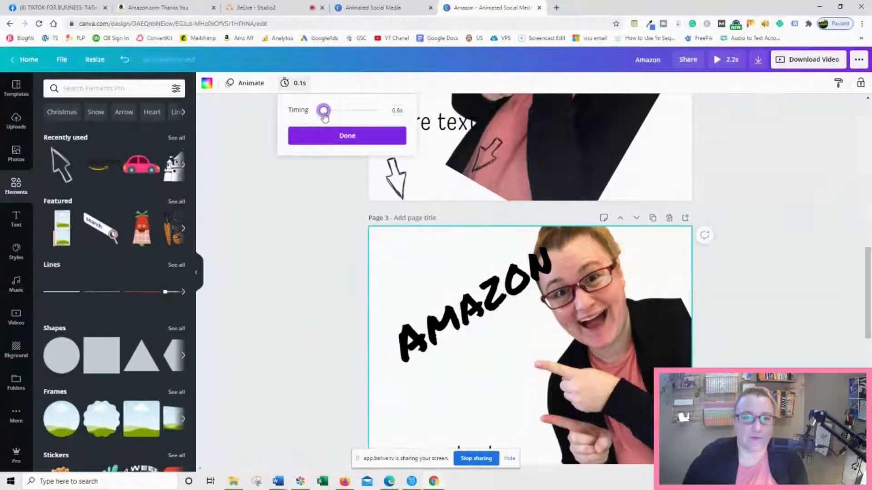
left_click_drag(324, 116, 327, 113)
left_click(330, 138)
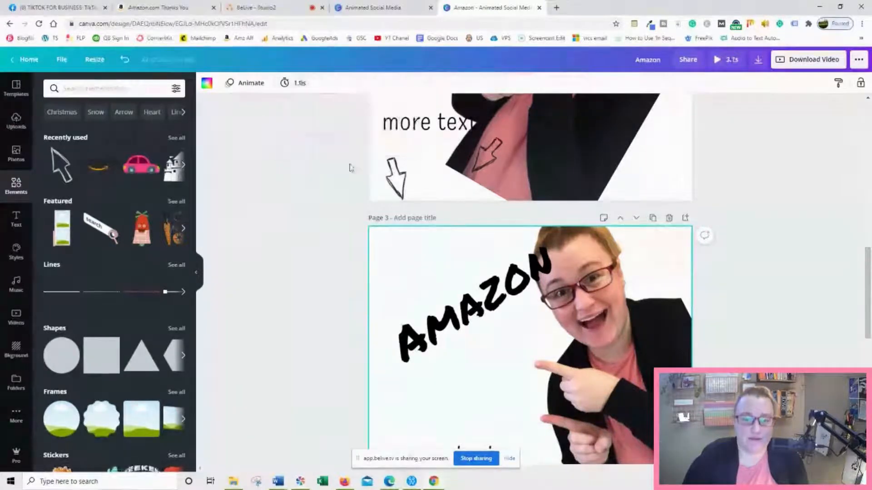
Set the timing of page 4 to 1.0 s.
scroll(437, 313, "down", 1)
scroll(437, 313, "down", 7)
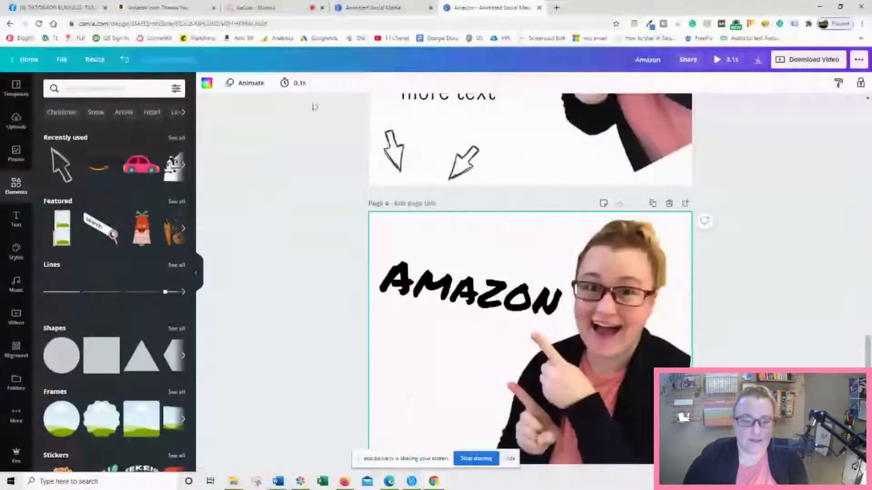
left_click(291, 84)
left_click(325, 111)
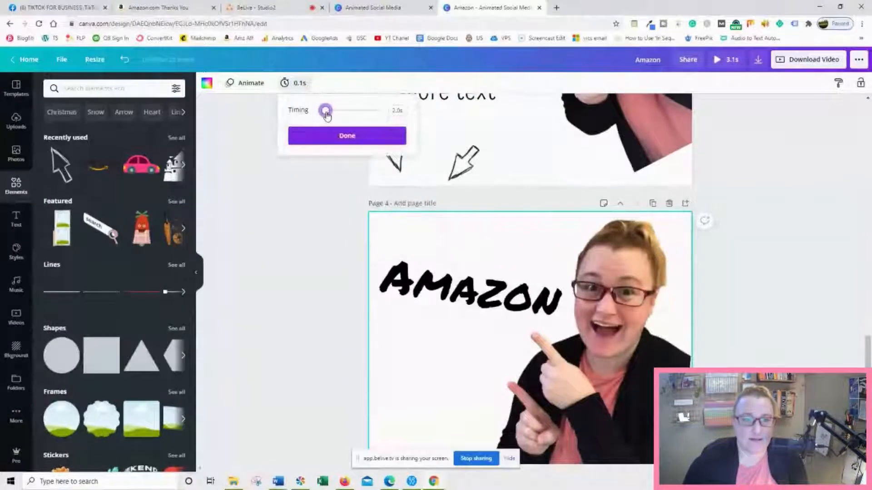
left_click(340, 138)
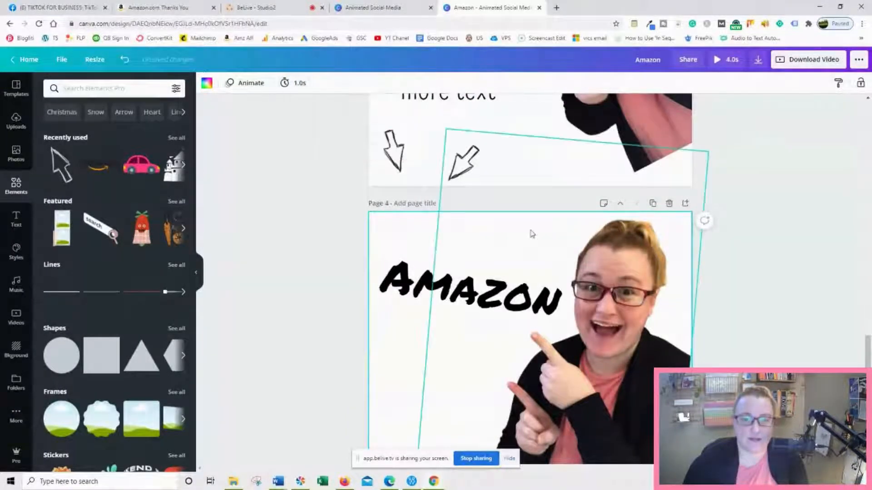
Play the animation with the one-second page timings and close the preview.
scroll(529, 233, "down", 3)
scroll(763, 138, "up", 3)
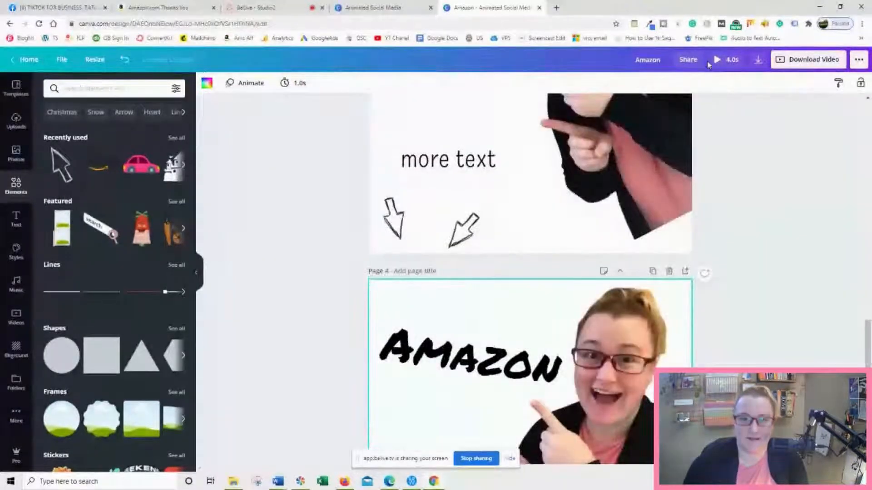
left_click(715, 60)
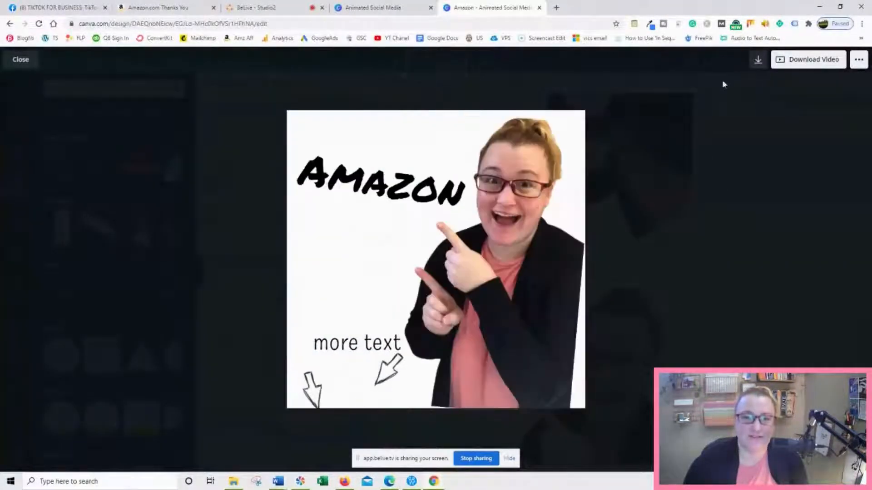
left_click(25, 61)
Set the timing of page 4 to 0.5 s.
left_click(278, 84)
left_click(463, 292)
left_click(397, 306)
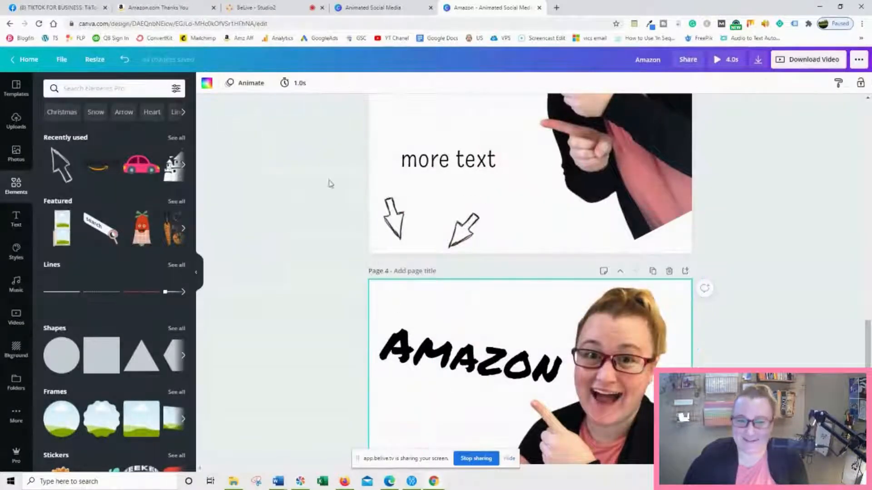
left_click(298, 84)
left_click_drag(326, 117, 323, 110)
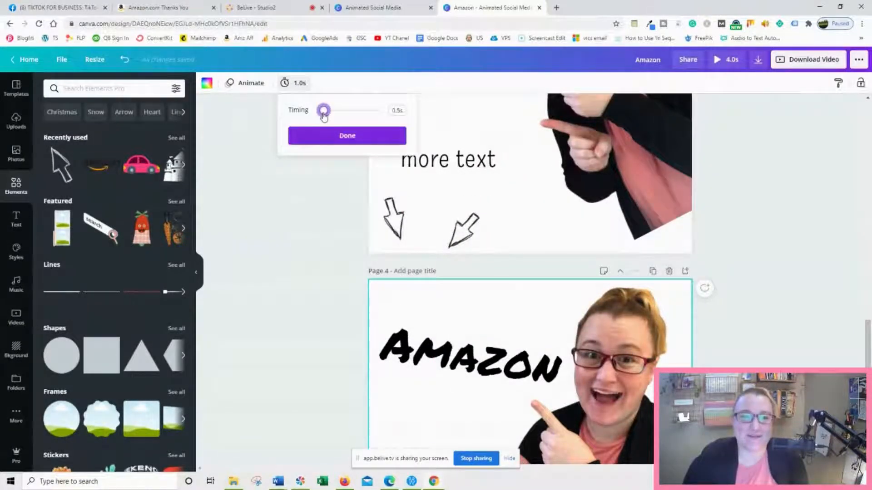
left_click(334, 136)
Set the timing of page 3 to 0.5 s.
left_click(374, 168)
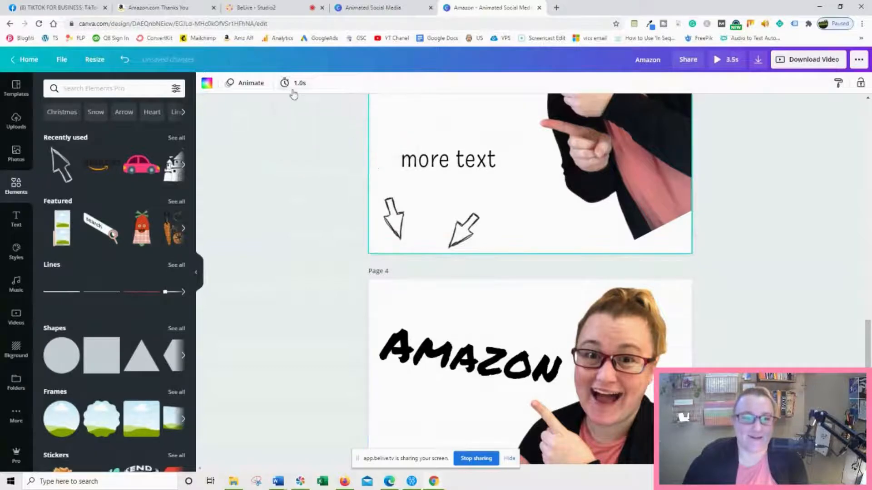
left_click(298, 84)
left_click_drag(326, 114, 325, 117)
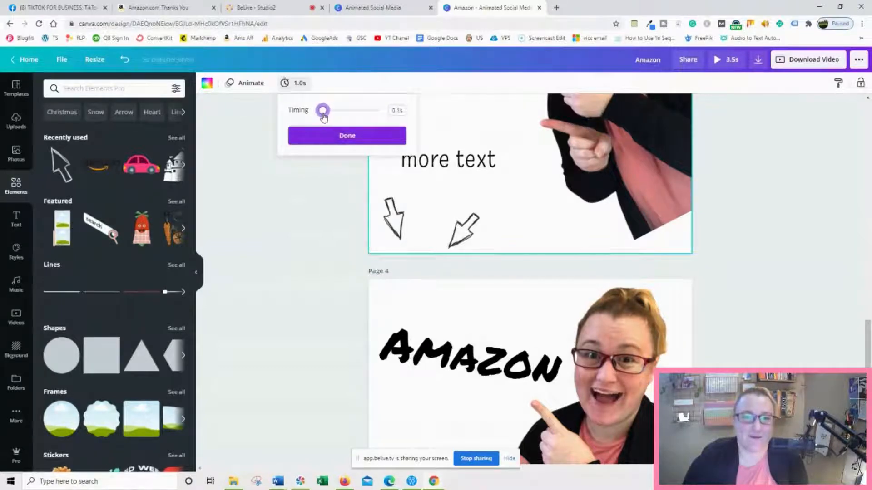
left_click_drag(325, 117, 325, 117)
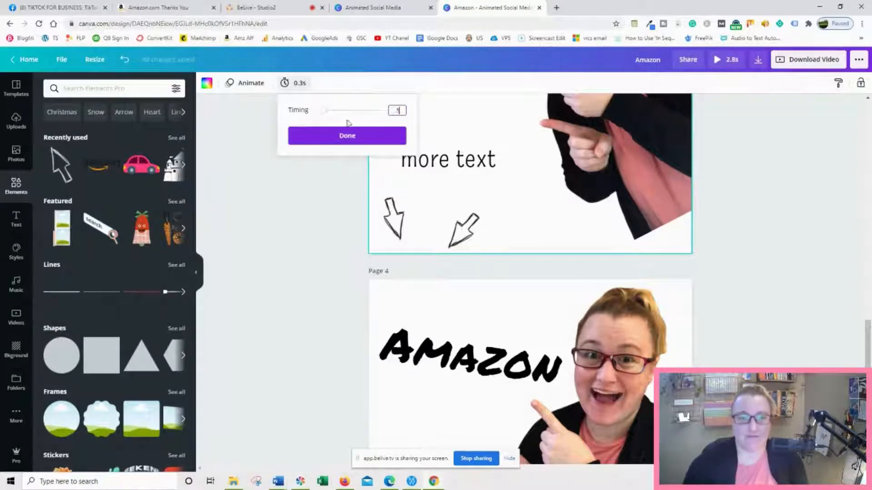
left_click(348, 135)
Set the timing of page 2 to 0.5 s.
scroll(400, 182, "up", 5)
left_click(393, 145)
left_click(294, 82)
type("0.5")
left_click(403, 136)
Set the timing of page 1 to 0.5 s.
scroll(399, 150, "up", 5)
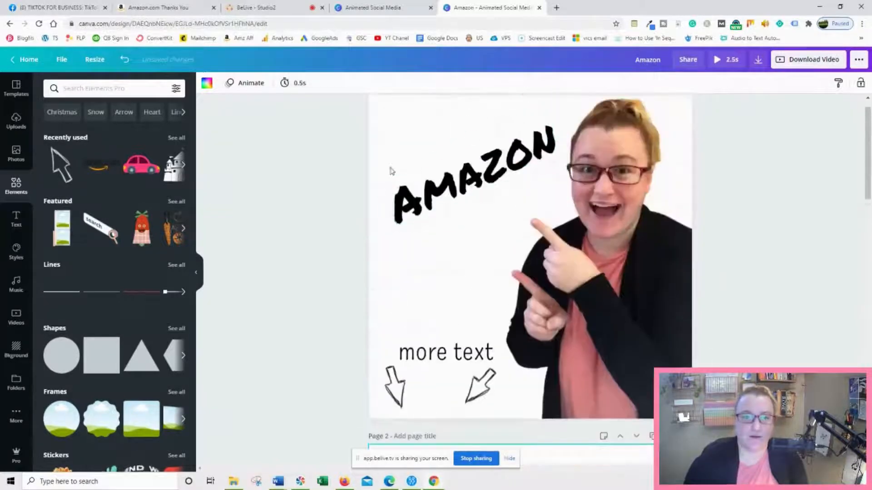
scroll(388, 173, "up", 1)
left_click(385, 175)
left_click(294, 82)
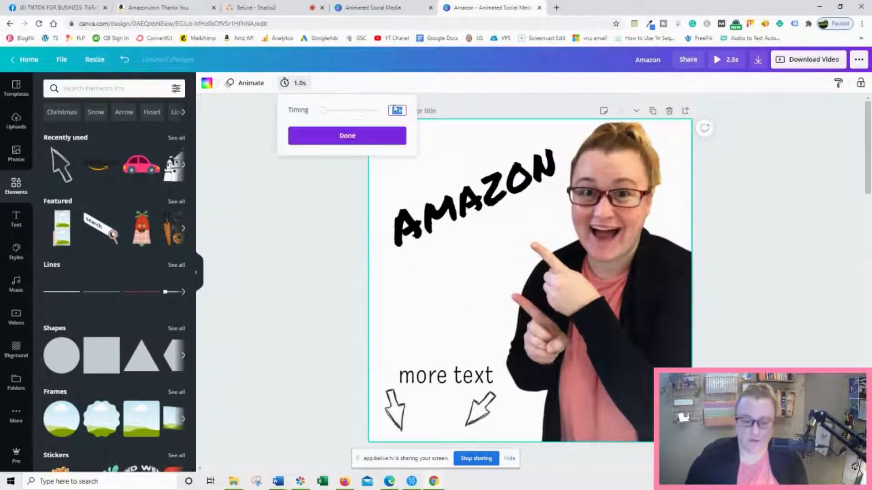
type("0.5")
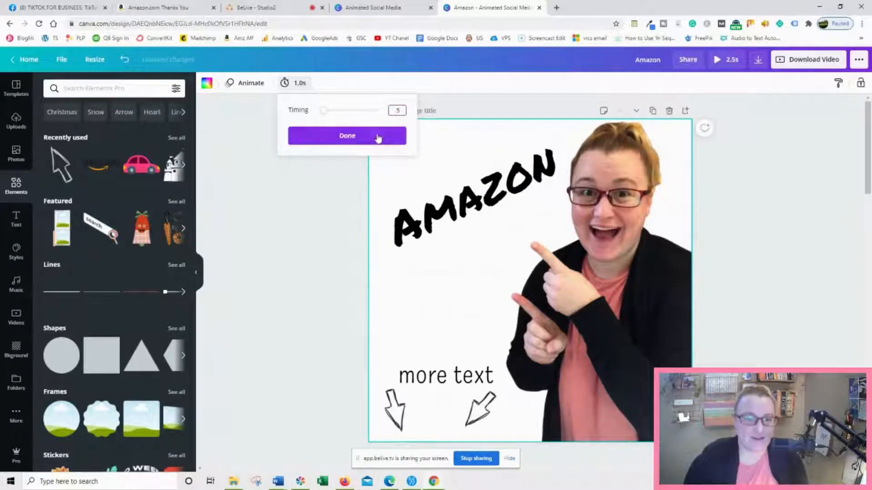
left_click(379, 139)
left_click(786, 198)
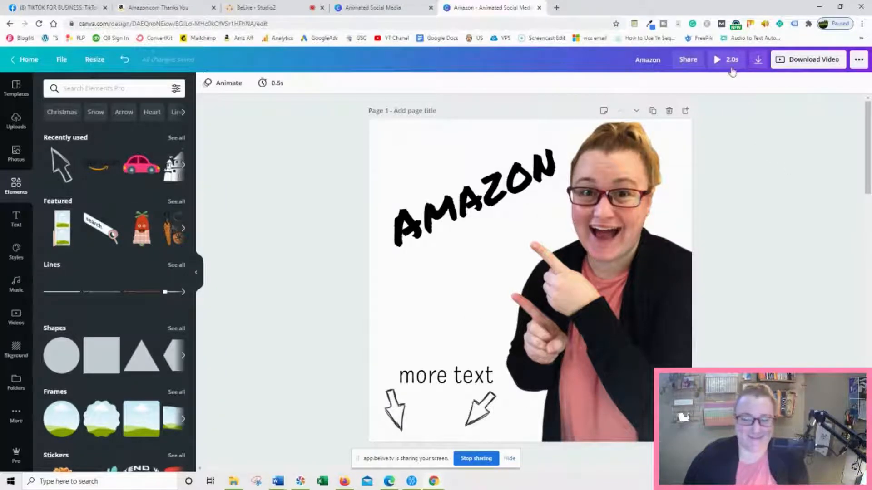
Play the animation with the half-second page timings, replay it and close the preview.
left_click(727, 60)
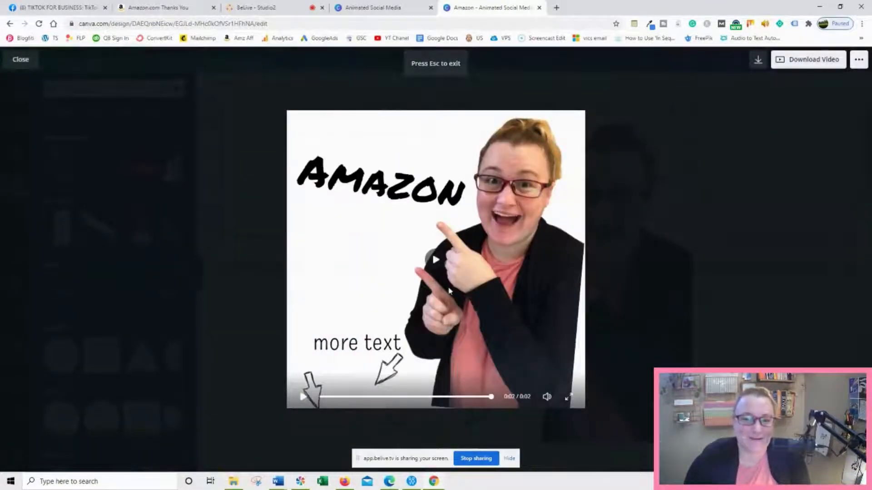
left_click(445, 261)
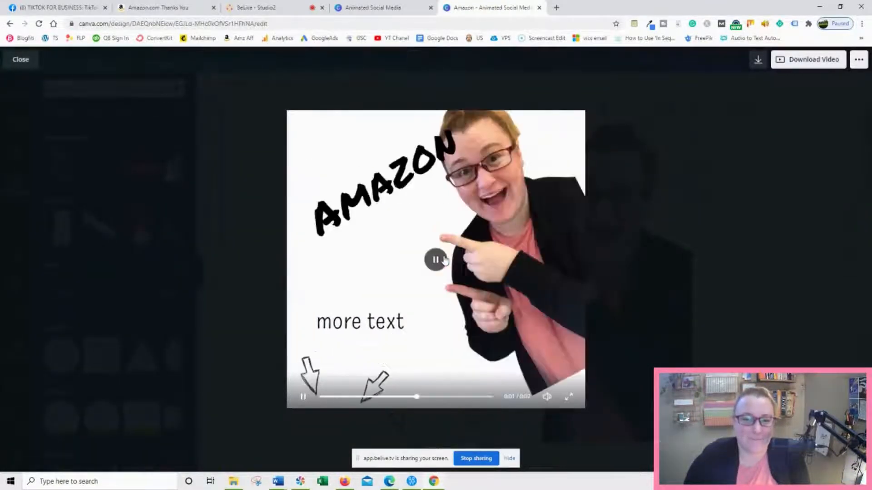
left_click(714, 320)
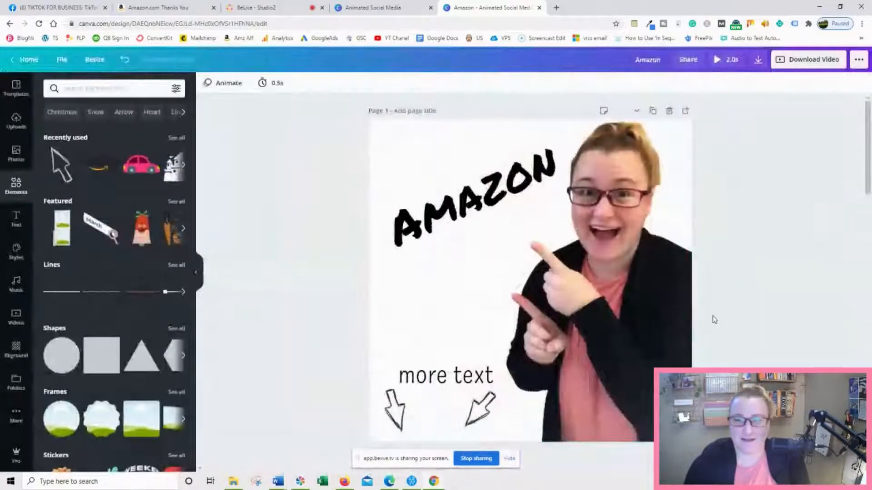
Duplicate page 1 and move the copy to the end of the design as page 5.
scroll(666, 235, "down", 3)
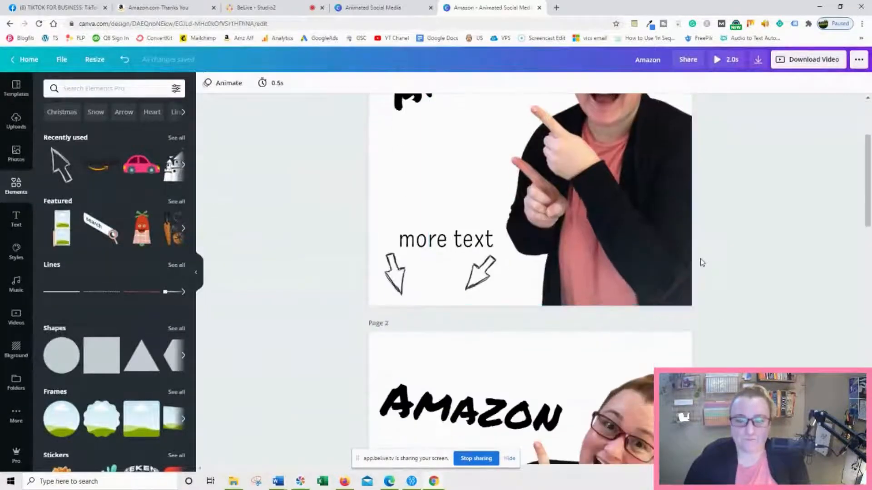
scroll(702, 262, "up", 3)
left_click(396, 138)
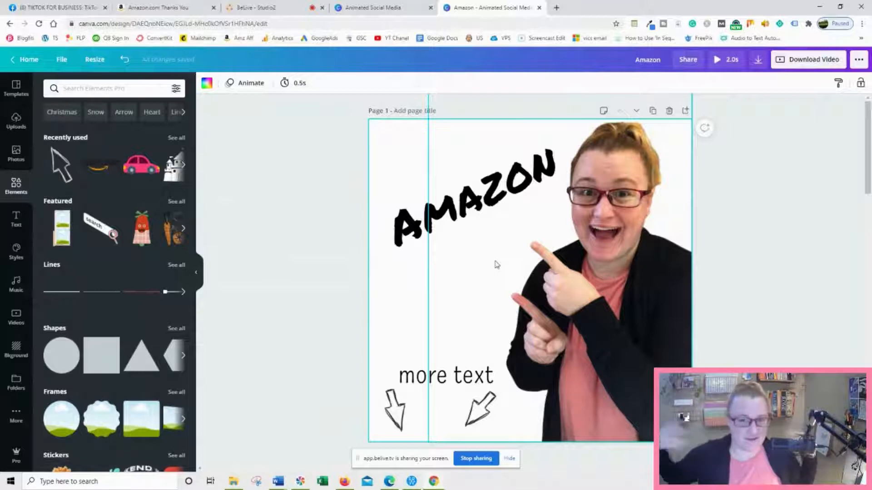
scroll(503, 365, "down", 9)
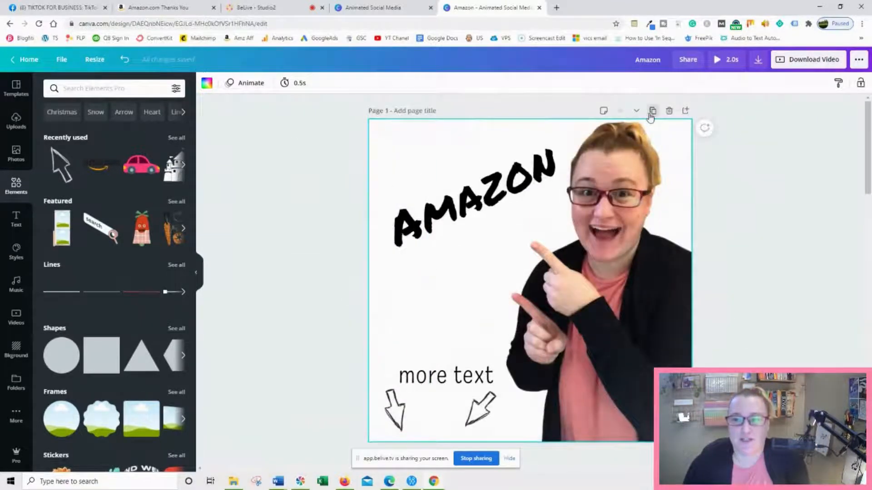
left_click(652, 112)
left_click(637, 127)
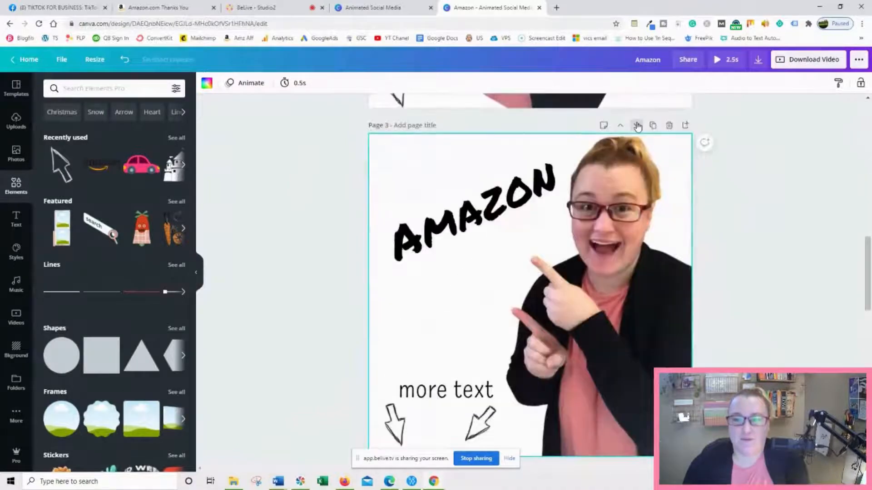
left_click(638, 126)
left_click(636, 112)
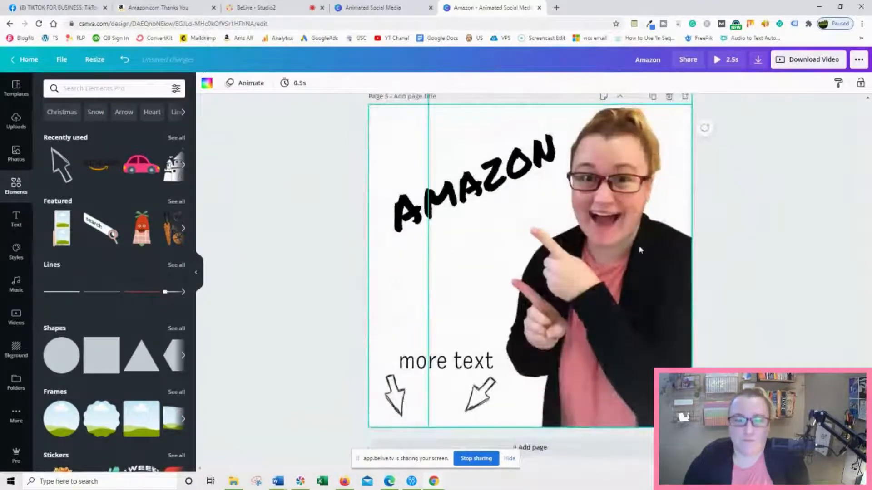
Make another copy of page 1 and move it to the end of the design as page 6.
scroll(636, 241, "up", 15)
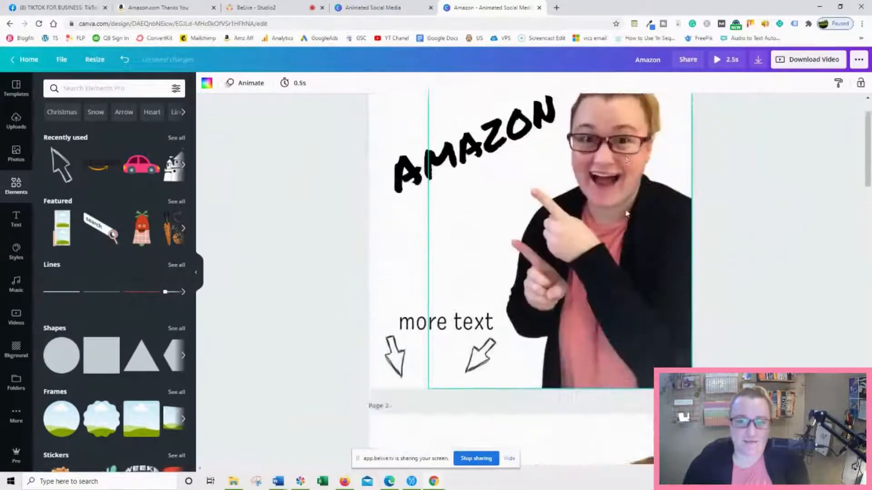
left_click(653, 111)
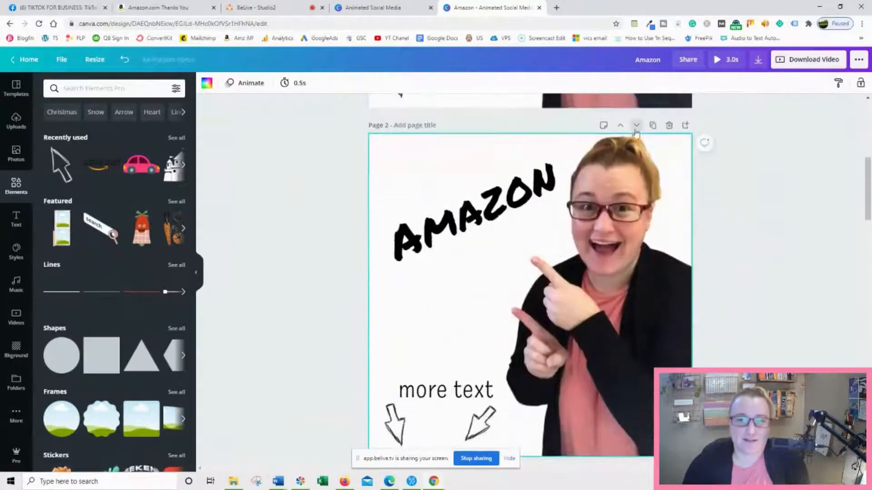
left_click(636, 126)
left_click(636, 121)
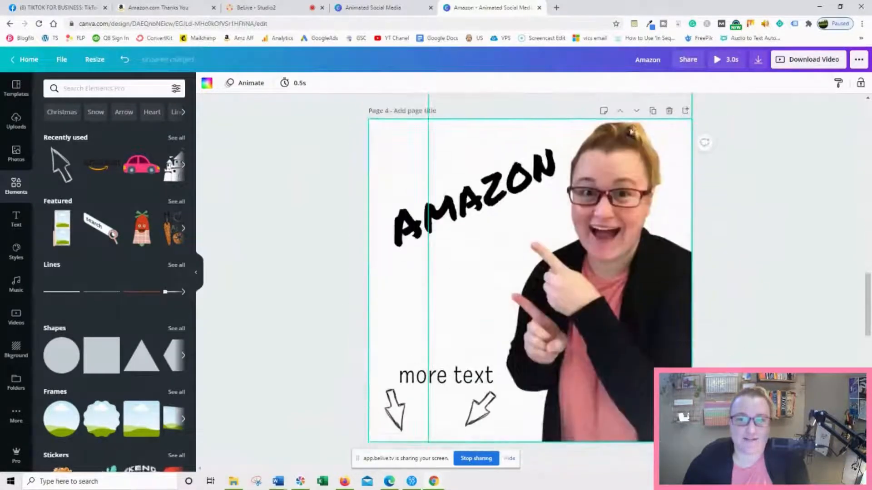
left_click(638, 113)
left_click(637, 96)
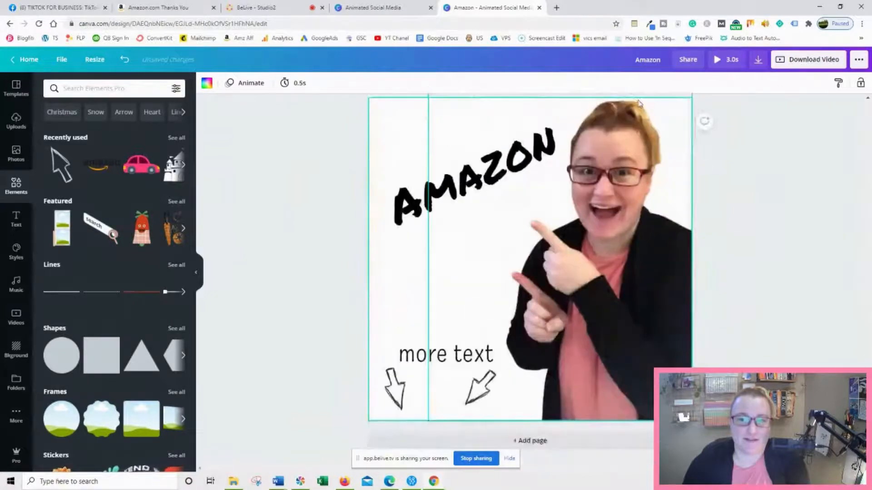
Play the six-page animation and close the preview.
scroll(662, 167, "up", 3)
scroll(663, 170, "down", 3)
scroll(713, 194, "up", 13)
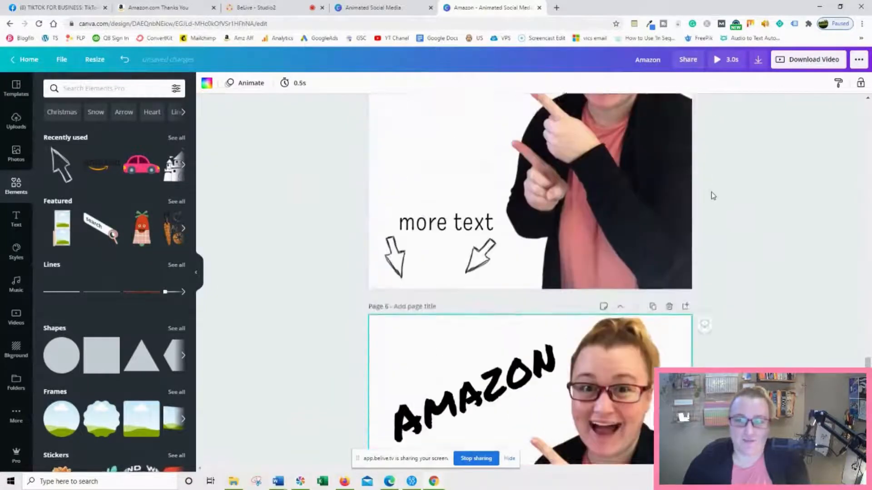
scroll(695, 180, "up", 20)
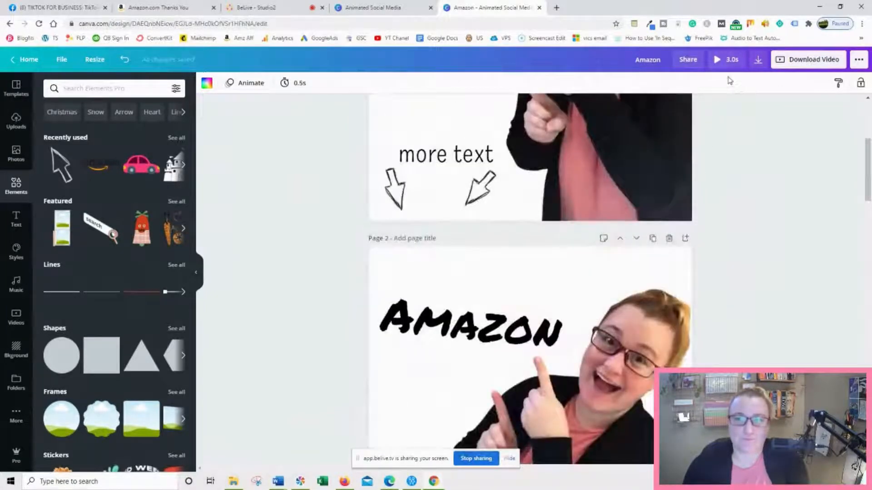
left_click(728, 59)
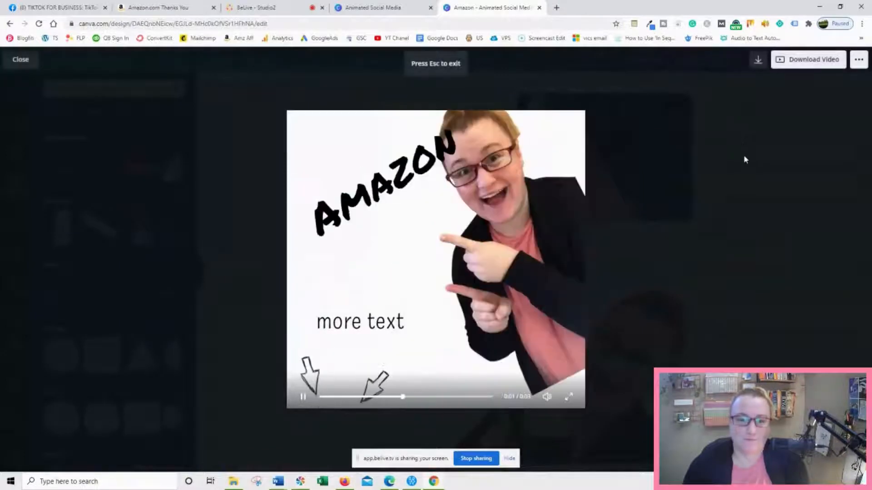
left_click(24, 61)
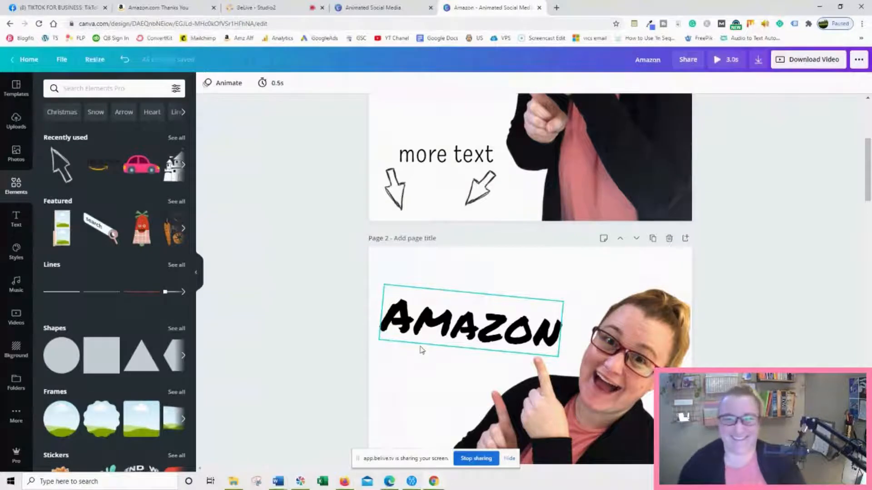
left_click(382, 312)
left_click(393, 207)
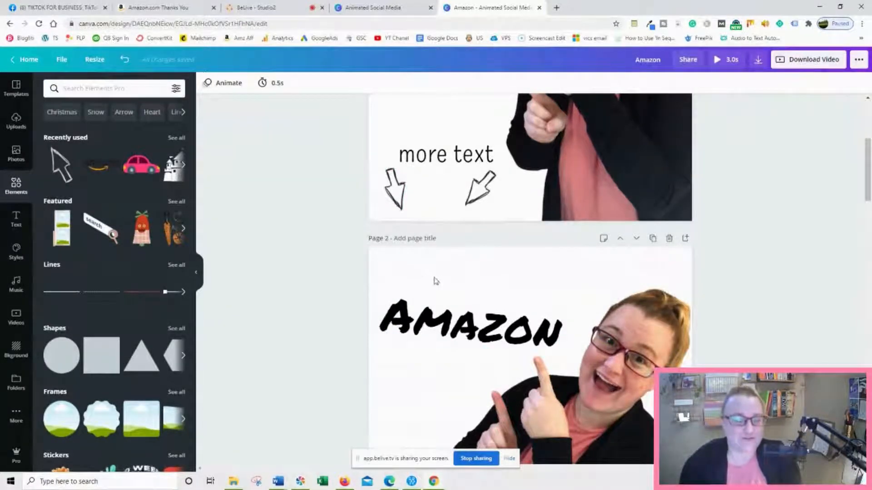
scroll(364, 250, "up", 8)
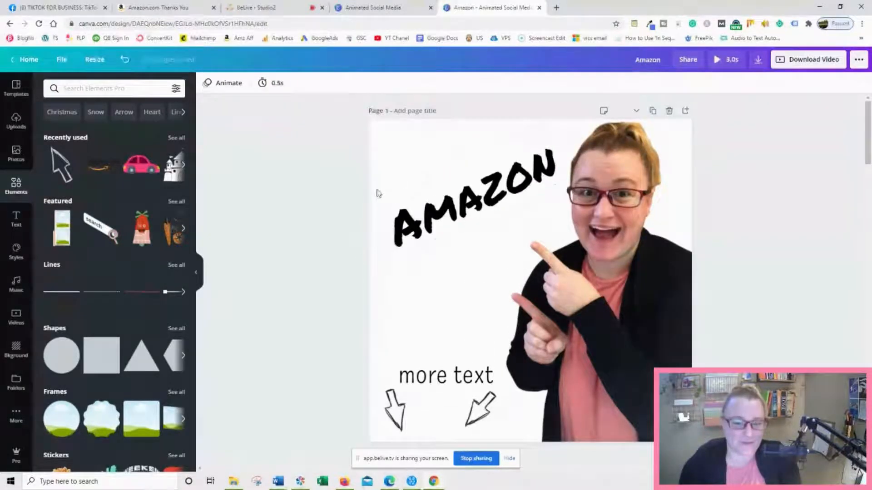
scroll(375, 194, "down", 2)
scroll(376, 194, "up", 2)
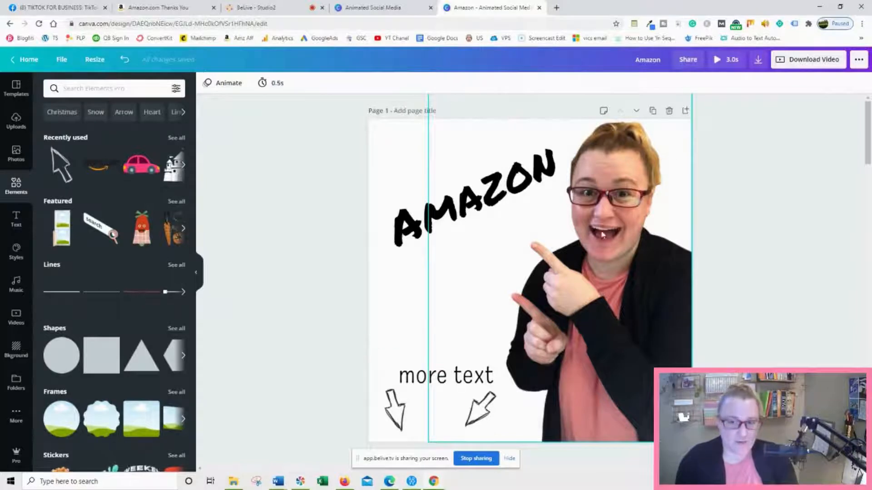
Duplicate page 1 once more and delete all elements from the first page, leaving it blank.
scroll(650, 114, "up", 5)
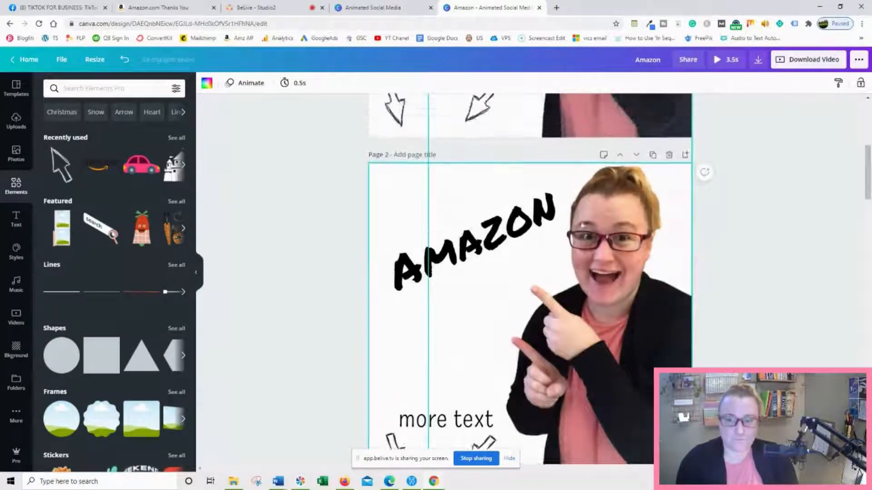
left_click_drag(350, 154, 743, 403)
key("Delete")
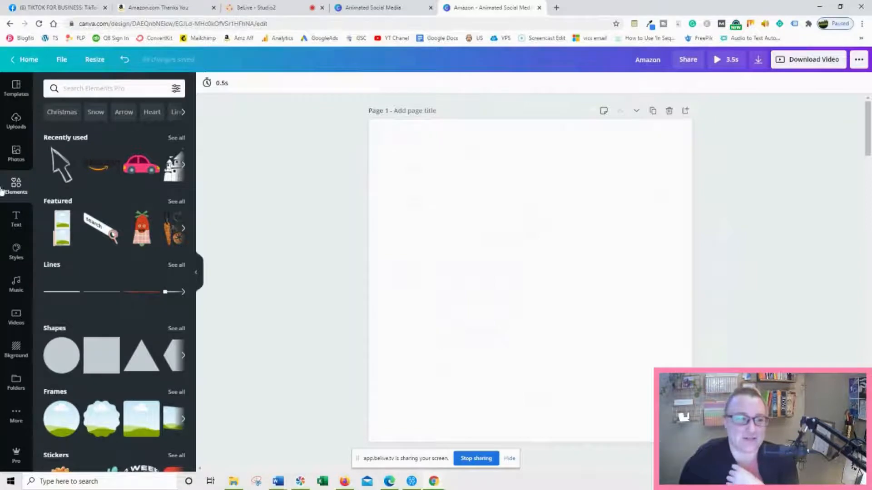
Place the uploaded pointing photo with its original shelf background on blank page 1 and enlarge it to the page's full height.
left_click(15, 120)
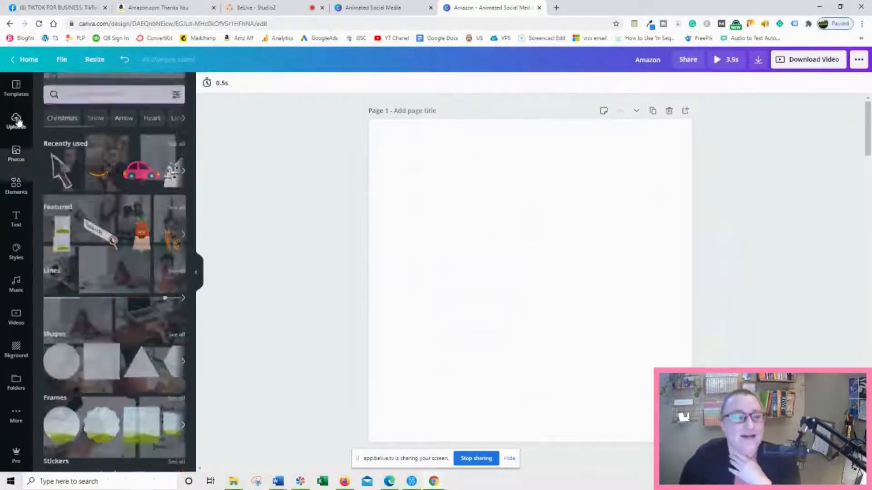
left_click_drag(98, 180, 572, 189)
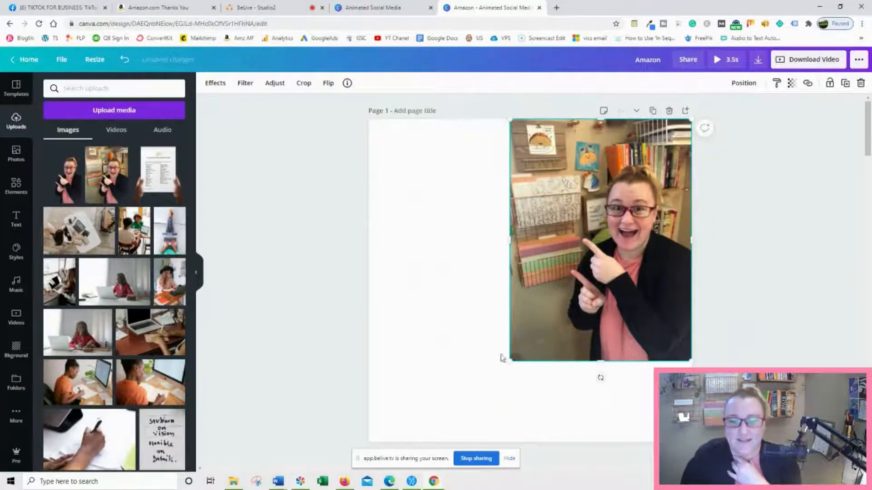
left_click_drag(483, 367, 409, 412)
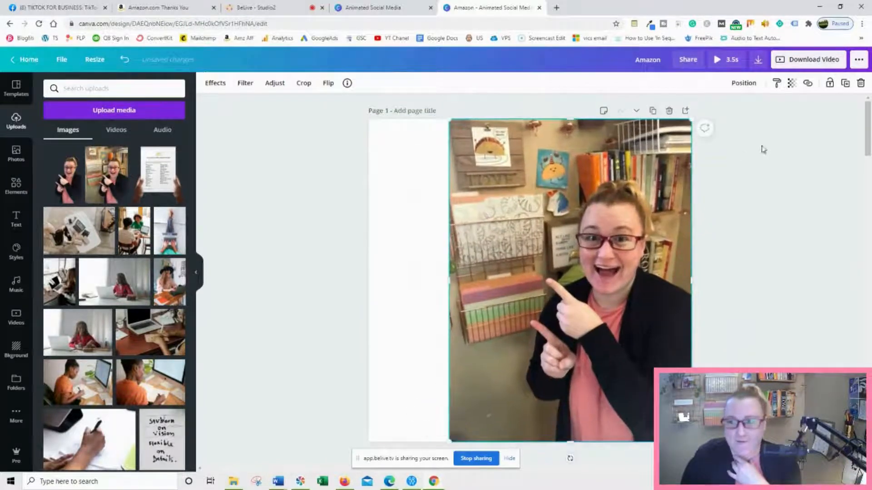
Centre the photo horizontally on page 1 and remove its background.
left_click(738, 82)
left_click(703, 168)
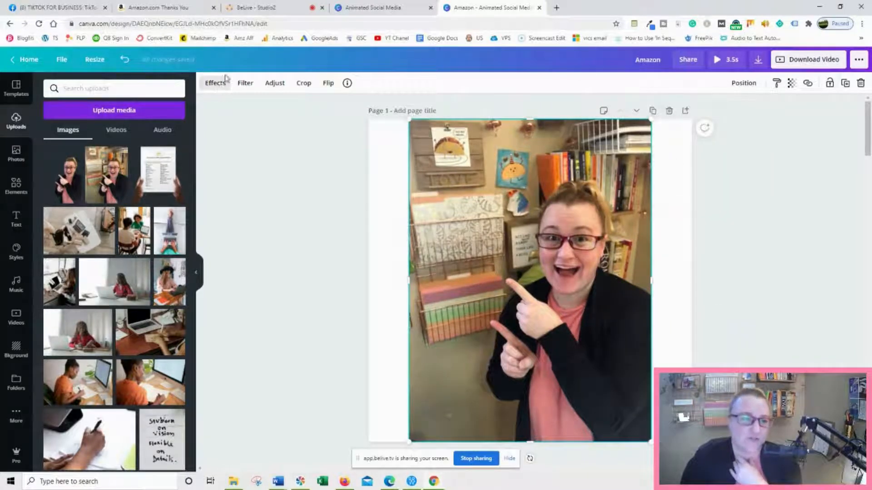
left_click(215, 83)
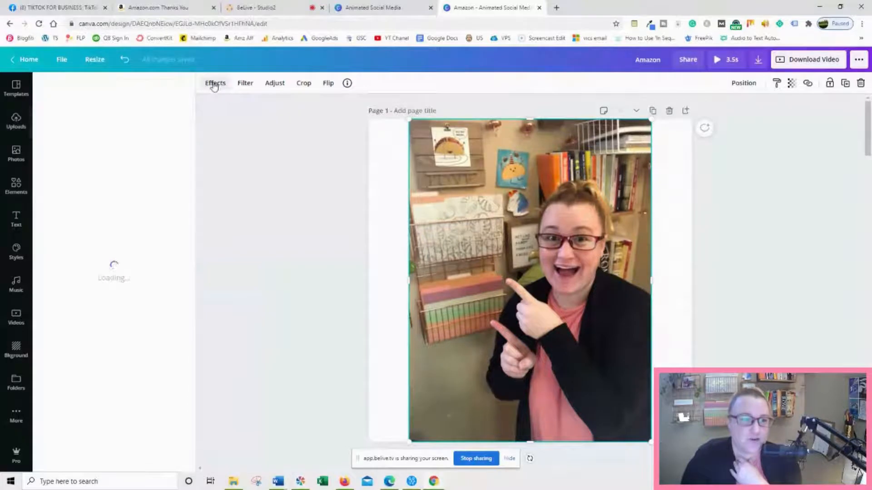
left_click(131, 123)
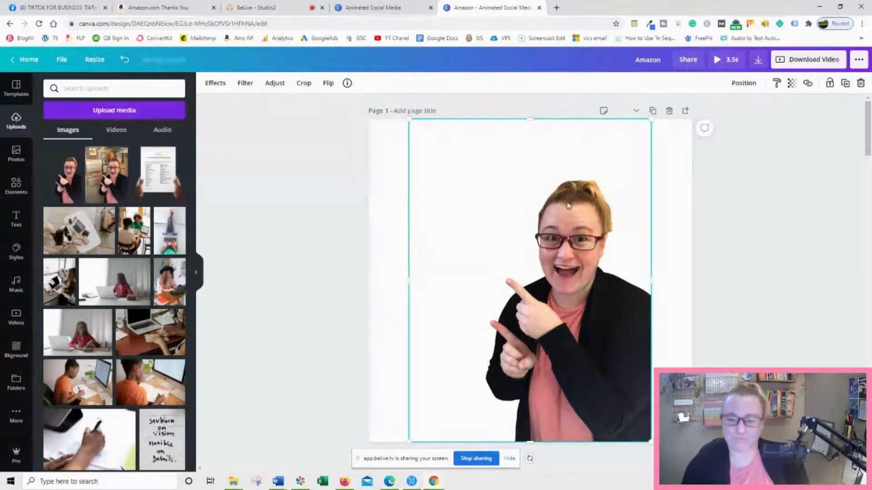
Switch to the BeLive studio to check the viewers' live comments.
scroll(591, 227, "down", 10)
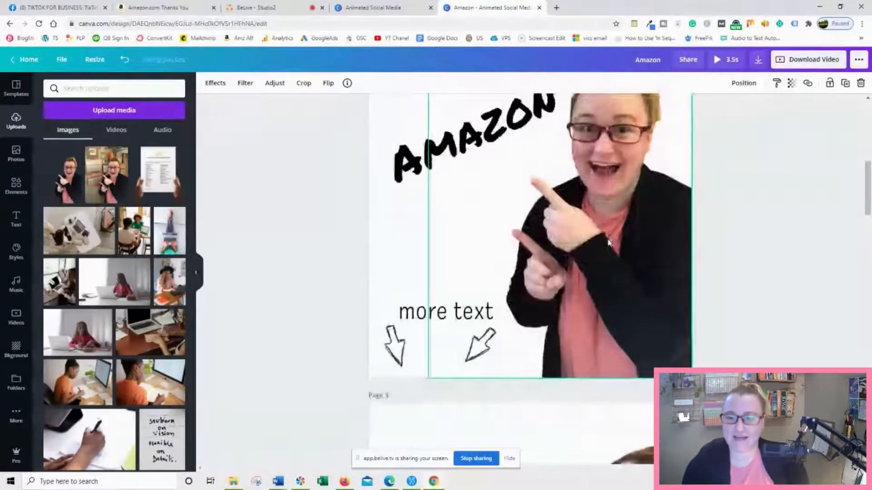
scroll(608, 243, "down", 5)
left_click(189, 5)
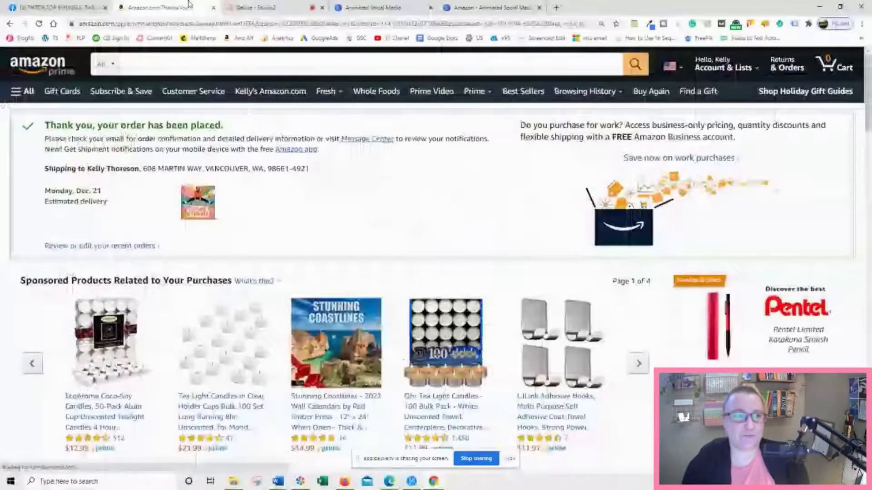
left_click(50, 7)
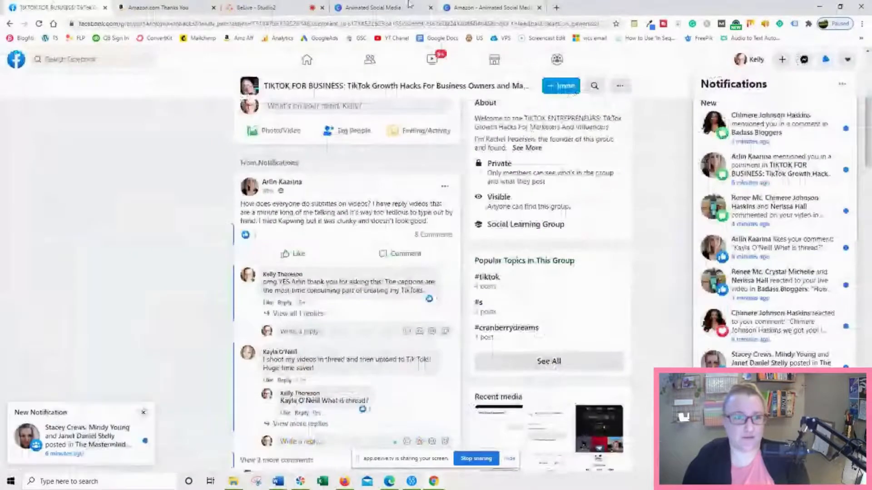
left_click(291, 5)
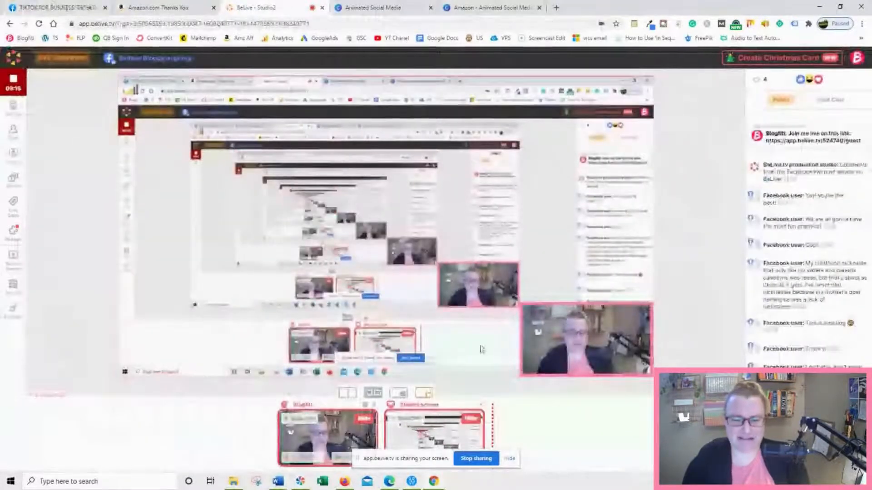